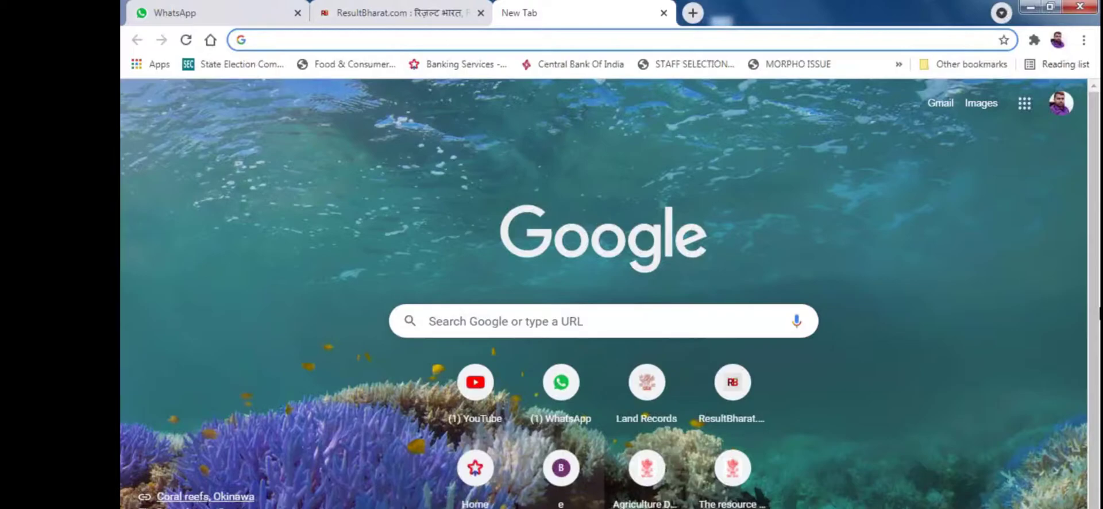
Step: Search 'land record' in Chrome and open the Land Records - Government of Bihar site
left_click(100, 80)
left_click(106, 131)
left_click(97, 92)
left_click(479, 321)
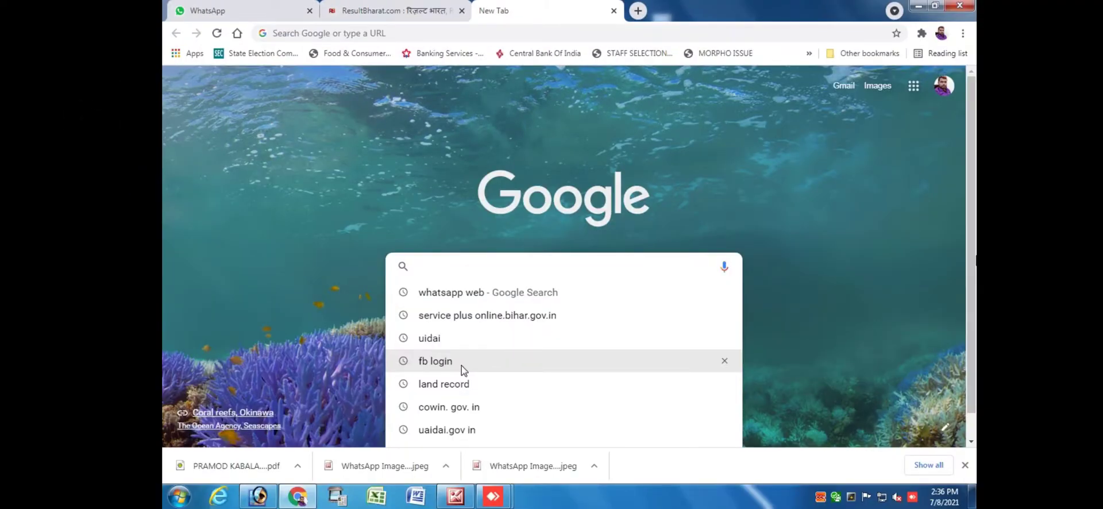
left_click(460, 384)
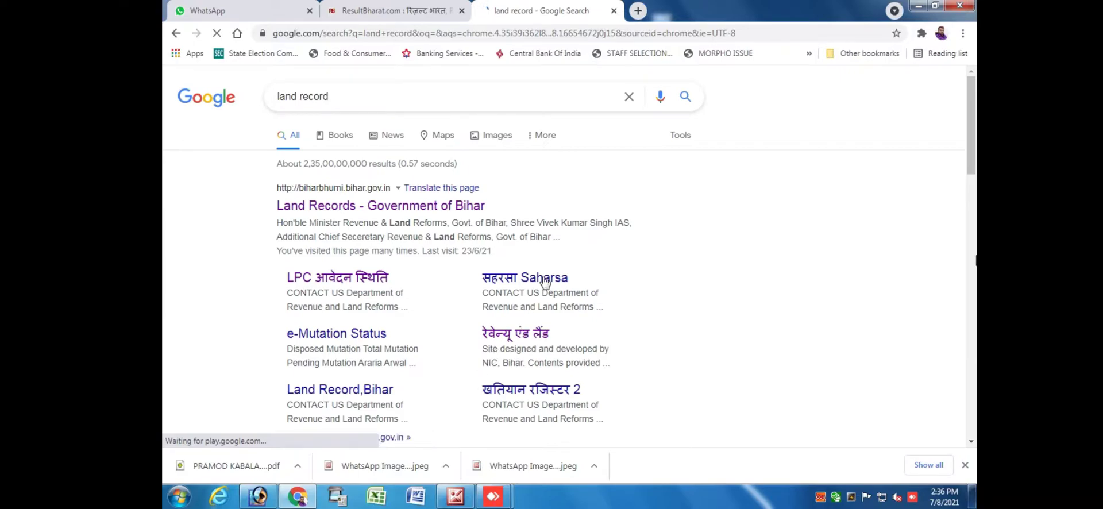
left_click(406, 213)
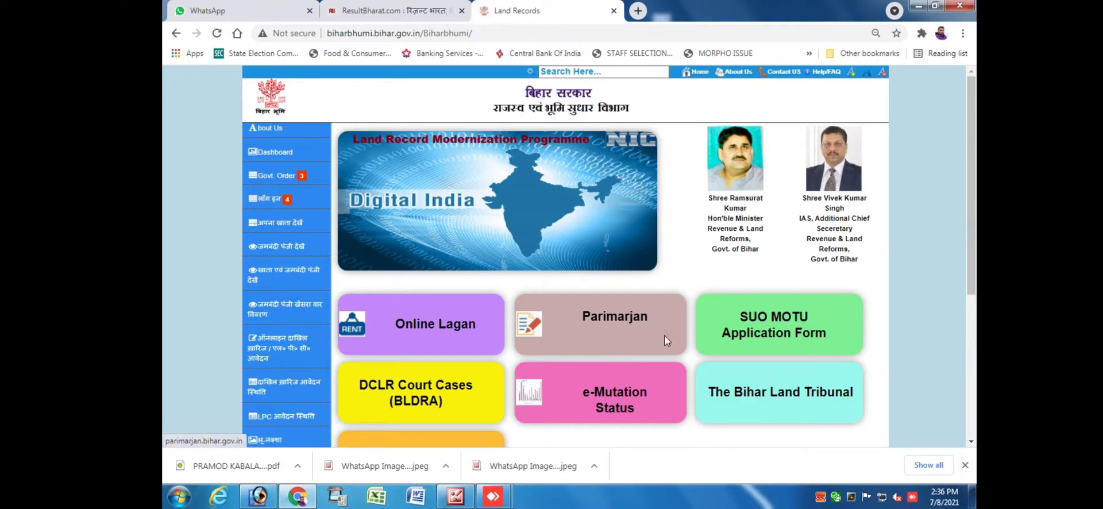
Step: Open the Parimarjan portal and view its downloadable application formats
left_click(616, 328)
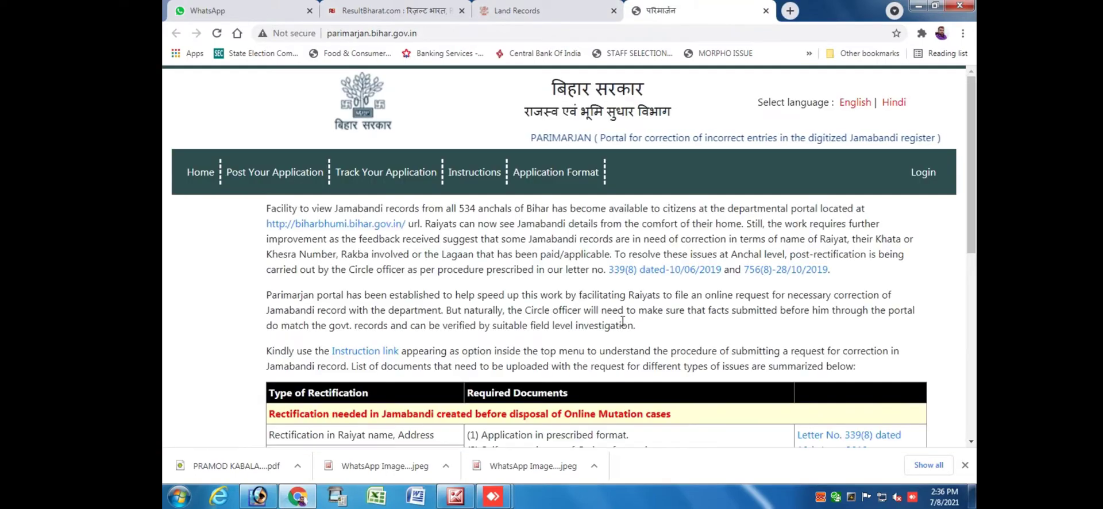
scroll(678, 280, "down", 2)
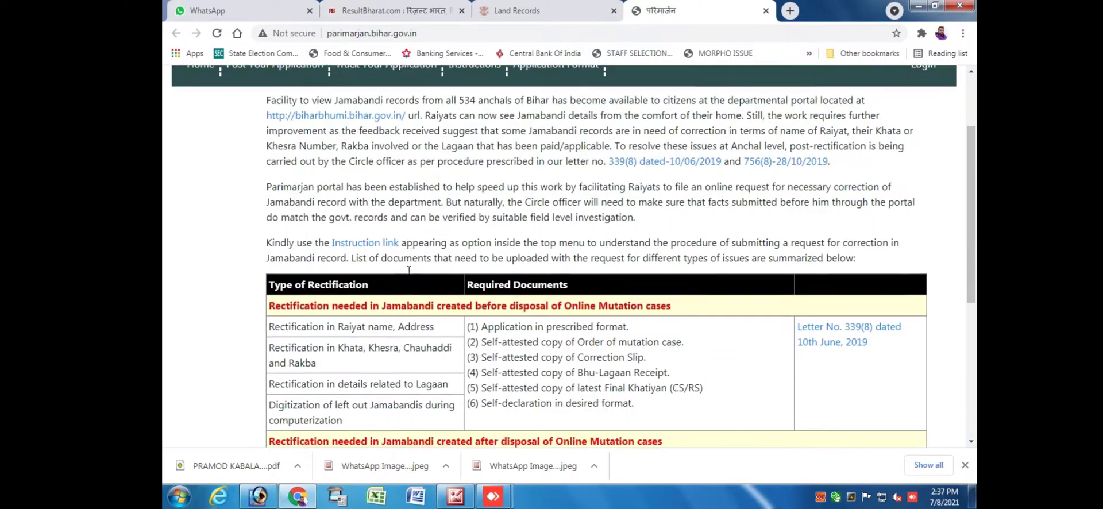
scroll(408, 273, "down", 1)
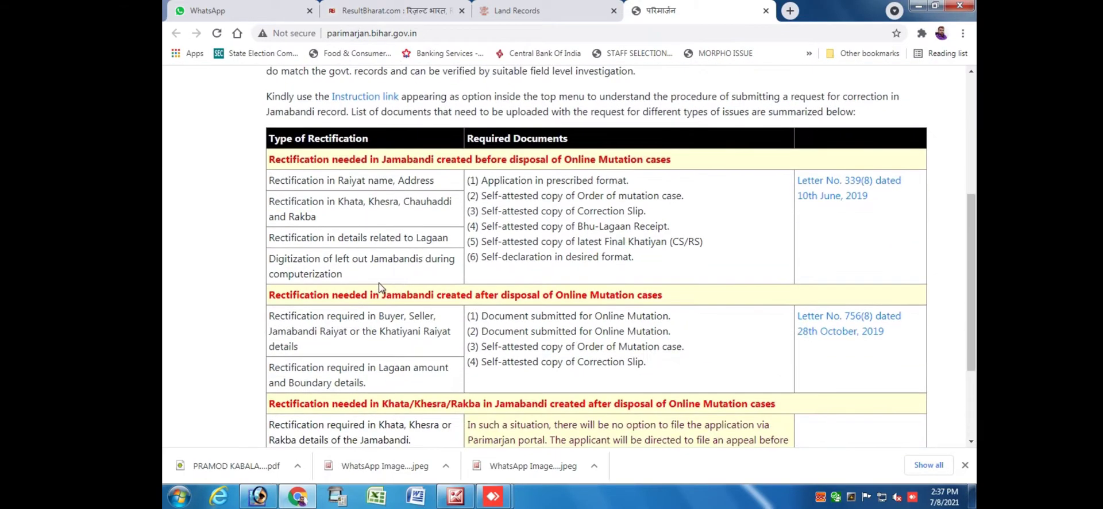
scroll(373, 276, "up", 3)
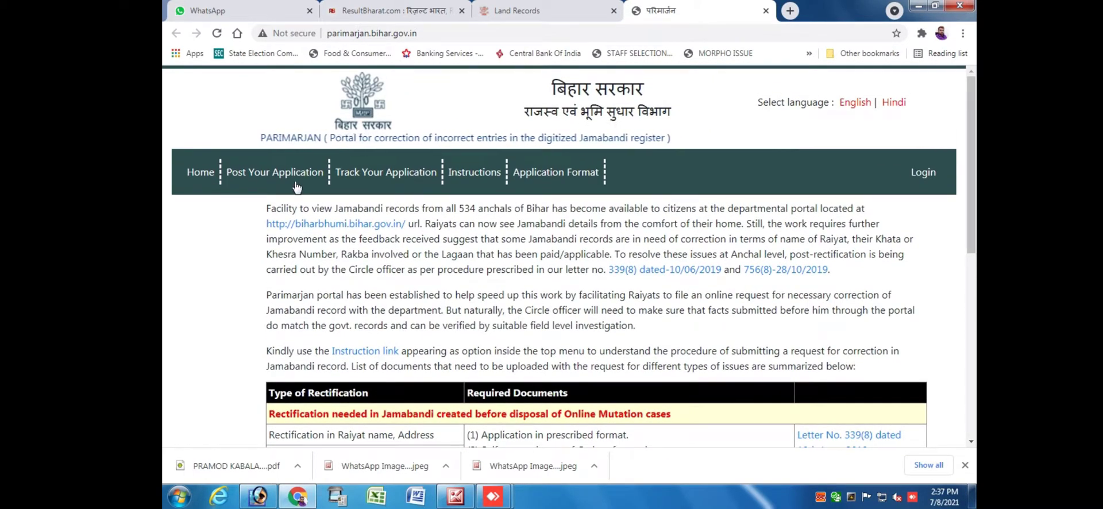
left_click(562, 172)
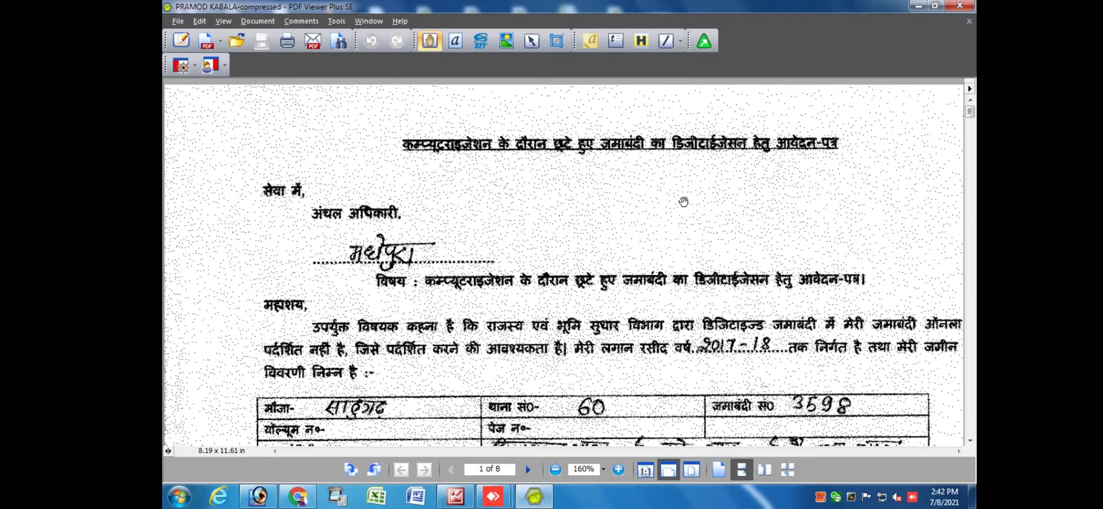
Step: Scroll from the filled application form on page 1 through the signed affidavit pages
scroll(674, 203, "down", 5)
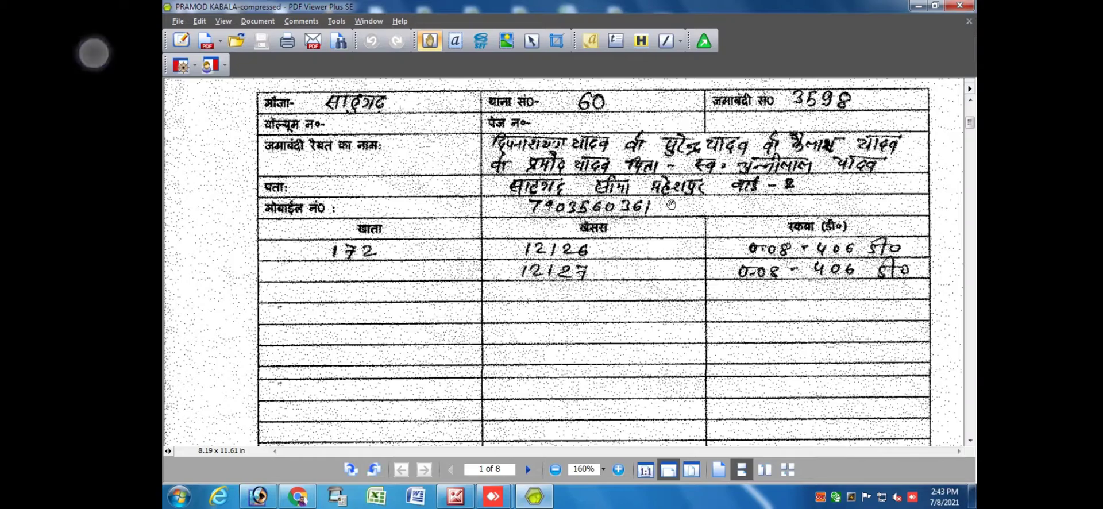
scroll(671, 205, "down", 5)
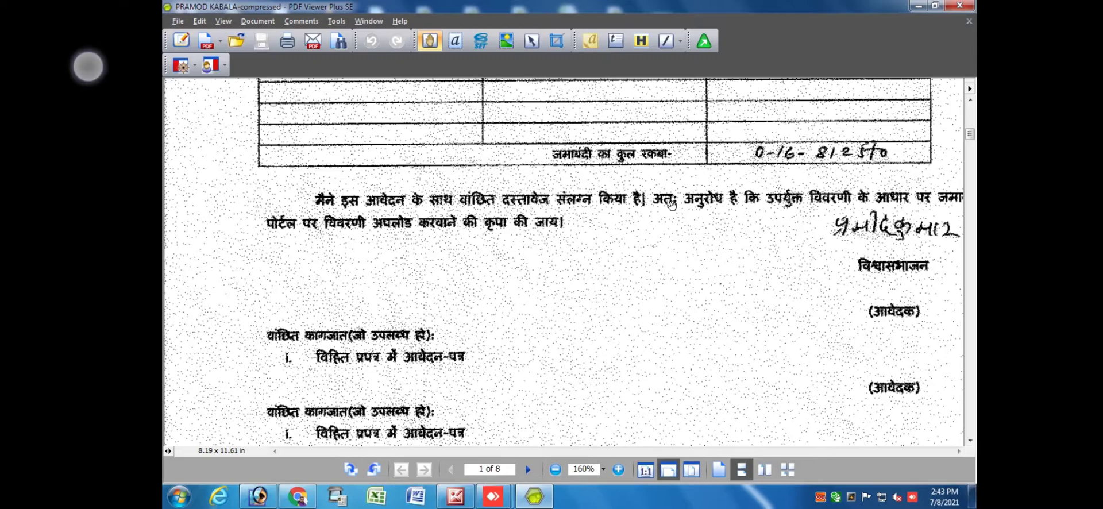
scroll(671, 204, "down", 5)
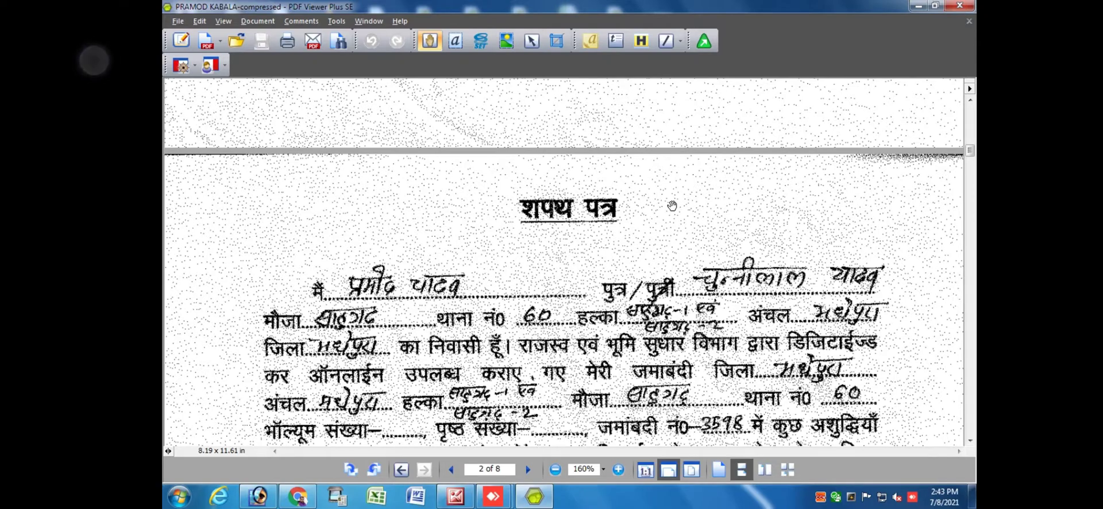
scroll(671, 207, "down", 10)
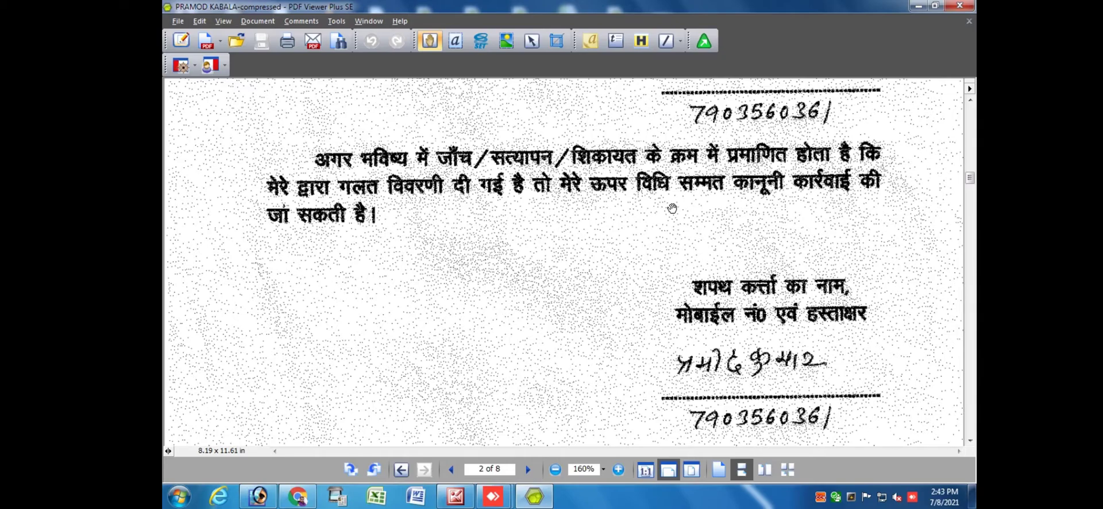
scroll(672, 208, "down", 10)
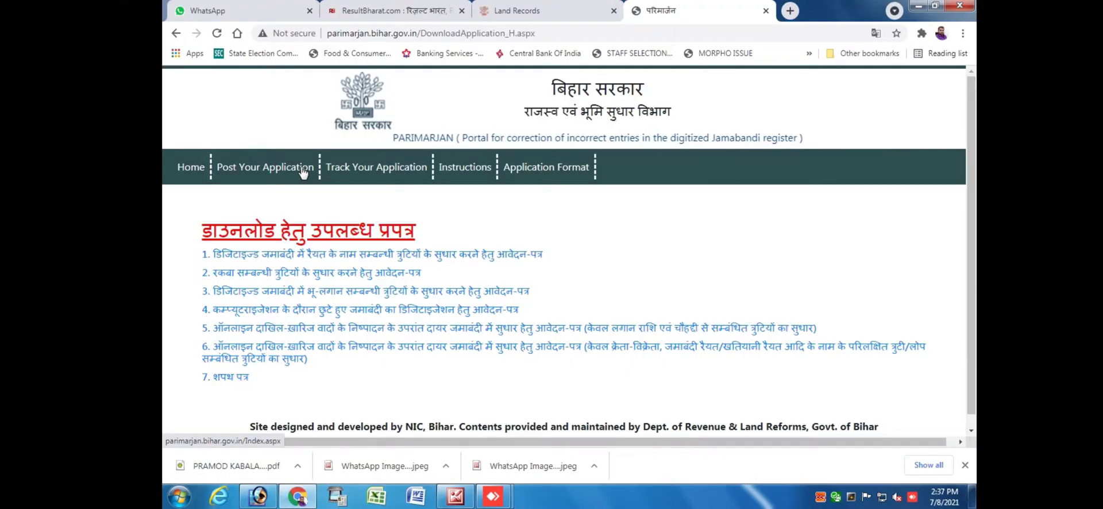
Step: Start a new application and enter the applicant's name, e-mail and mobile number
left_click(256, 172)
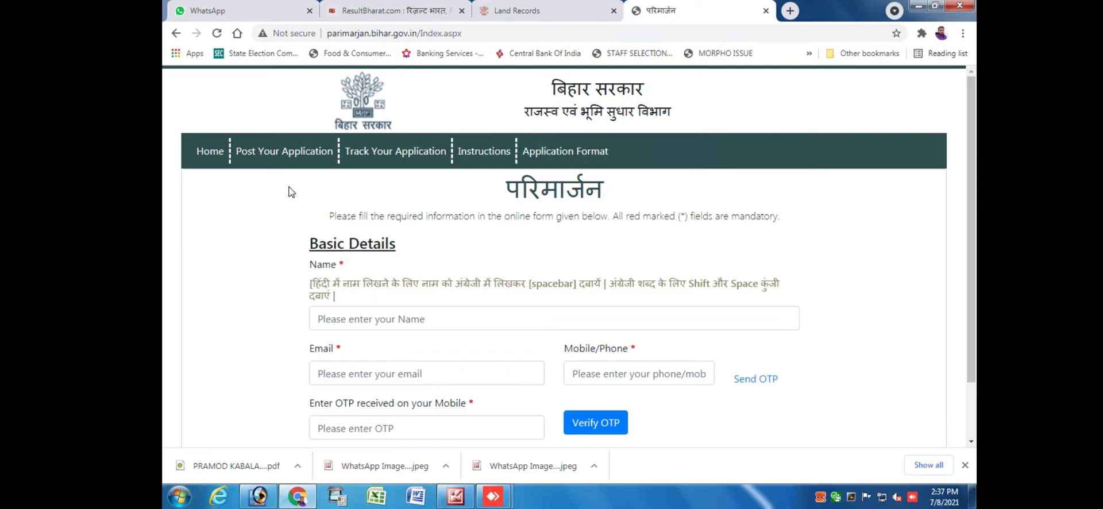
scroll(442, 317, "down", 1)
left_click(388, 259)
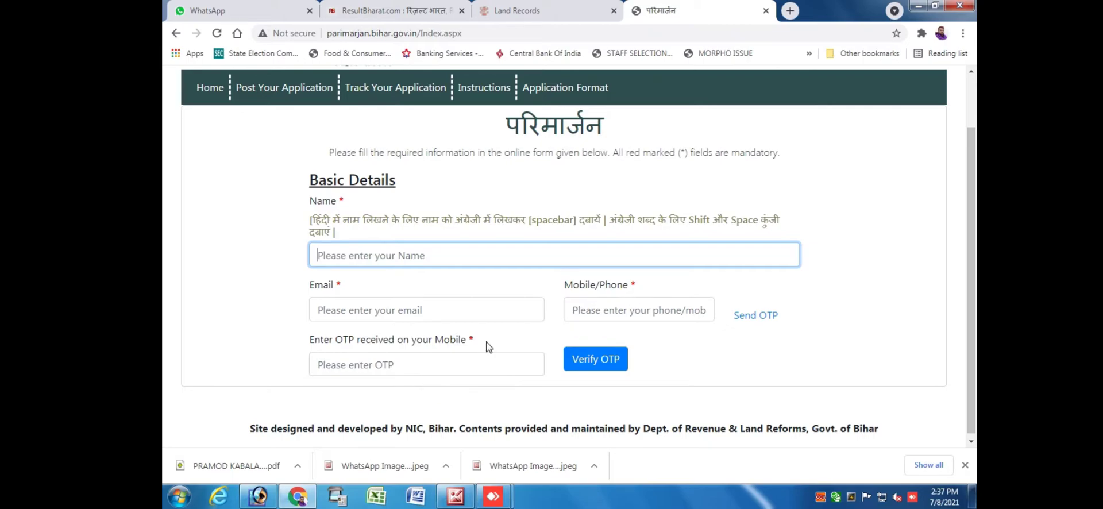
left_click(438, 359)
left_click(430, 257)
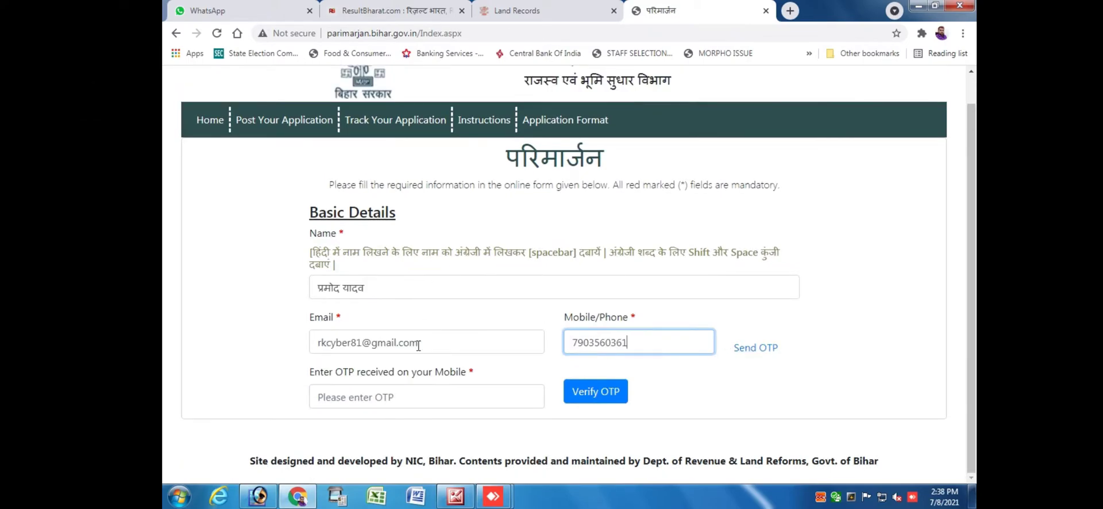
Step: Send an OTP to the mobile number and verify it with the received code
left_click(754, 350)
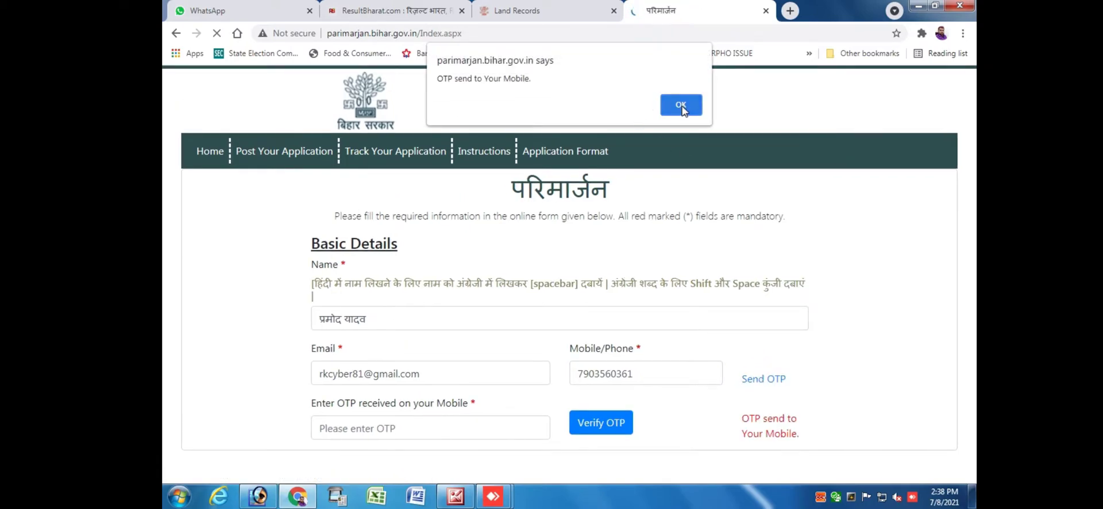
left_click(681, 105)
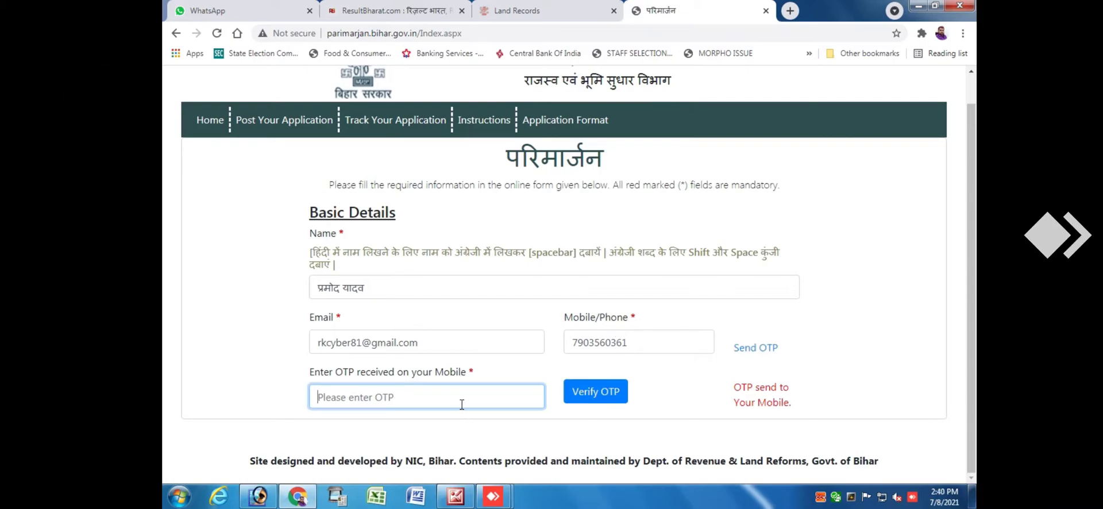
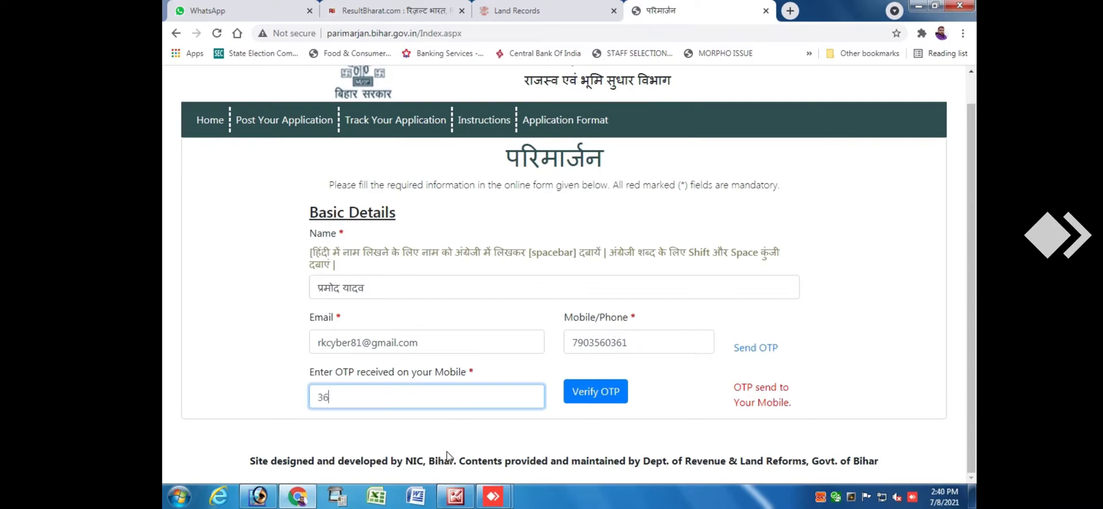
left_click(606, 391)
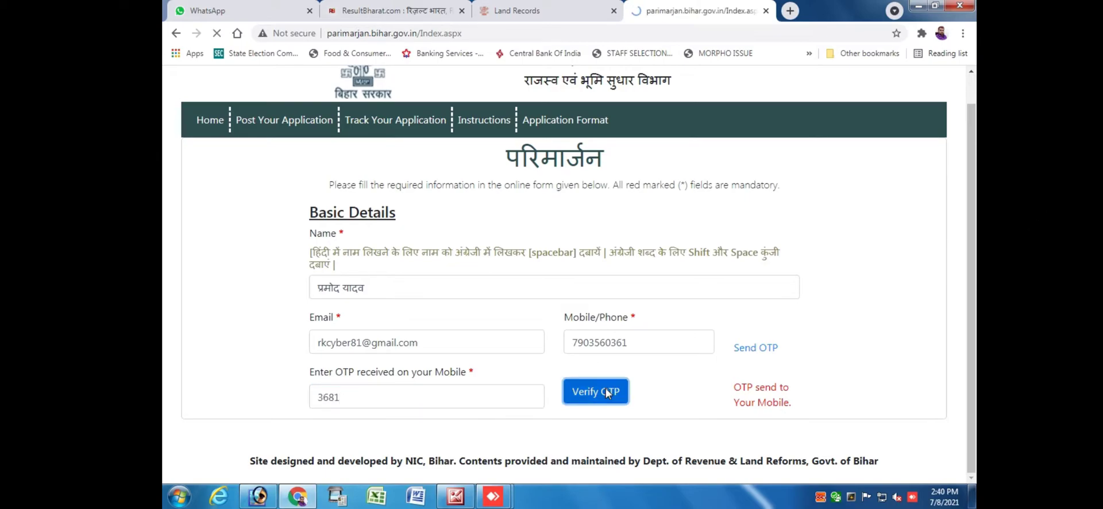
Step: Fill in the applicant's address, district and PIN code fields, then open the property District list
scroll(506, 345, "down", 2)
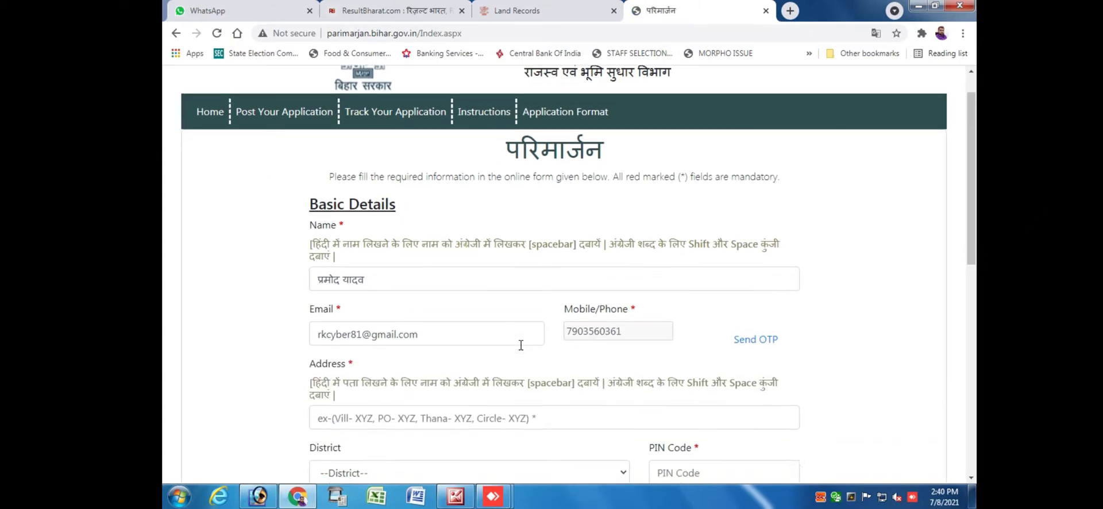
left_click(354, 305)
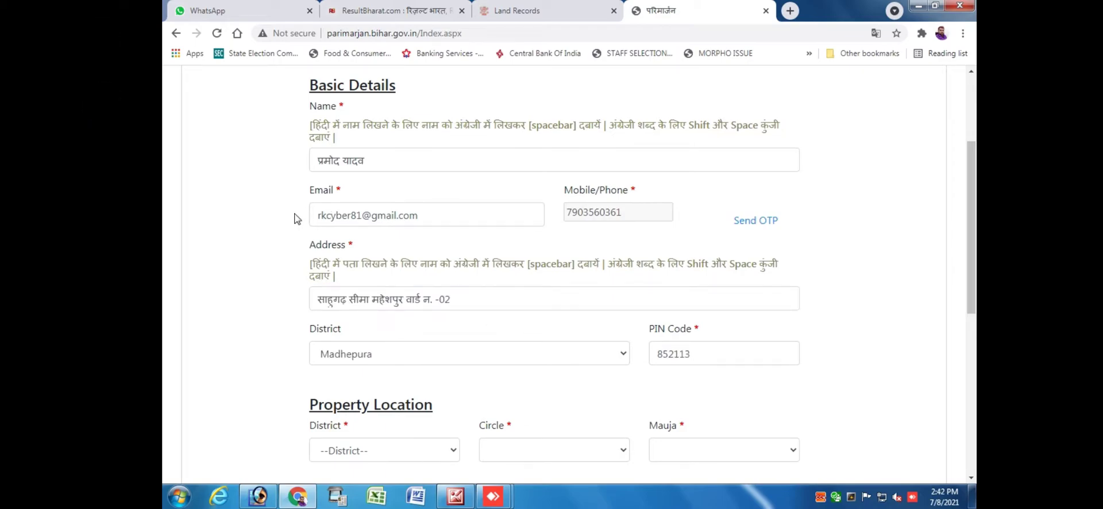
left_click(367, 306)
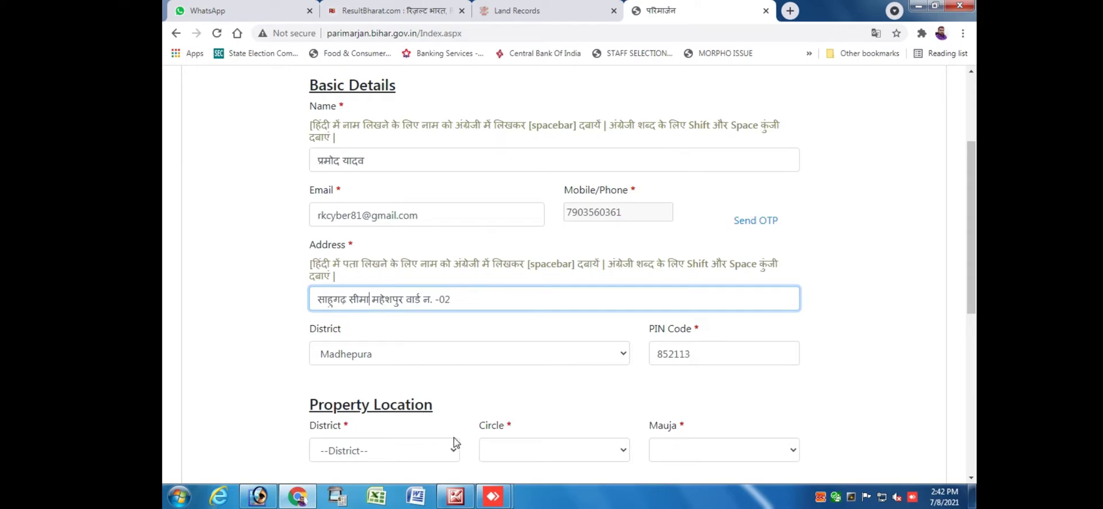
scroll(421, 440, "down", 1)
left_click(385, 381)
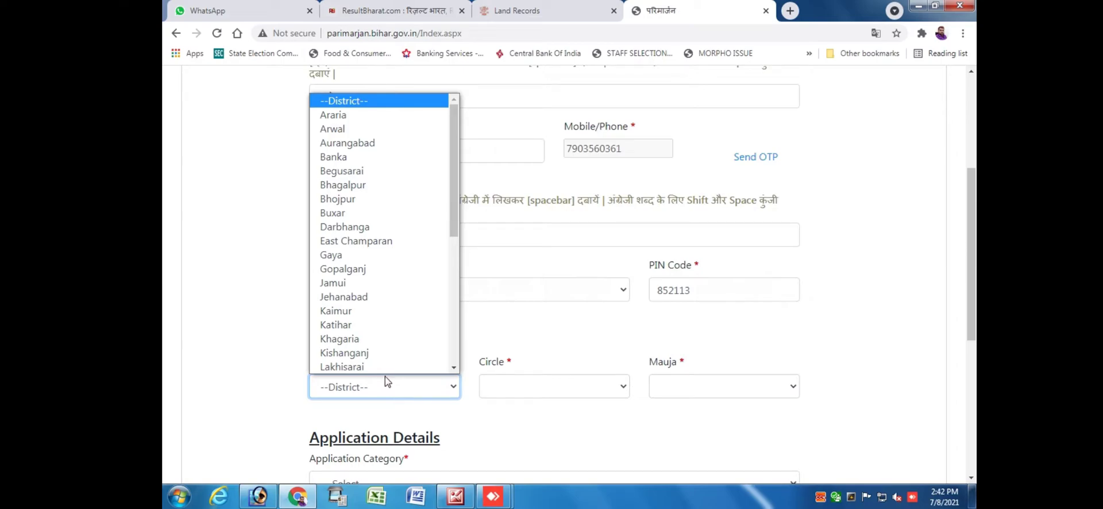
Step: Choose district Madhepura, circle Madhepura Sadar and mauja साहुगढ़ (60) for the property
key("m")
key("Return")
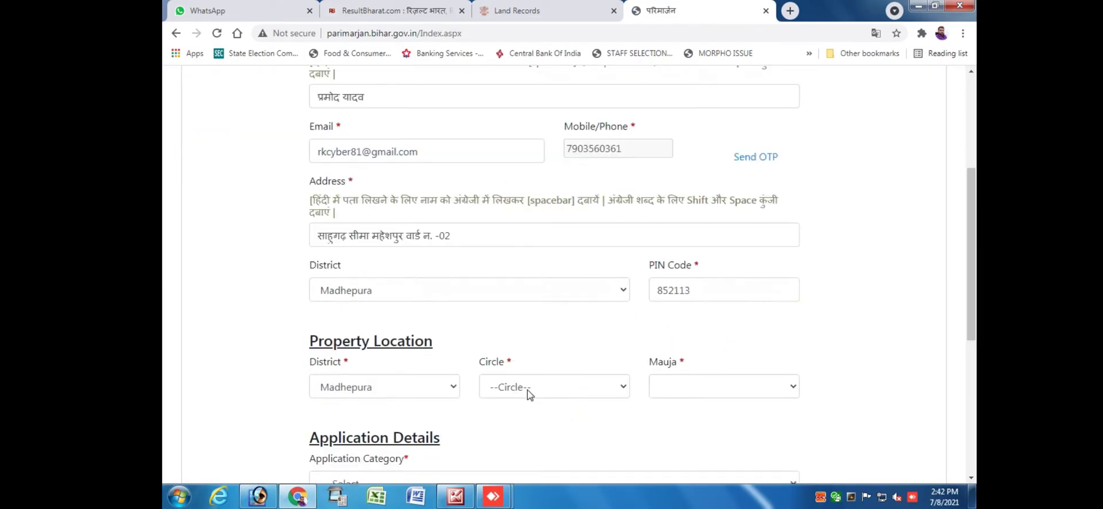
left_click(529, 393)
key("m")
key("Return")
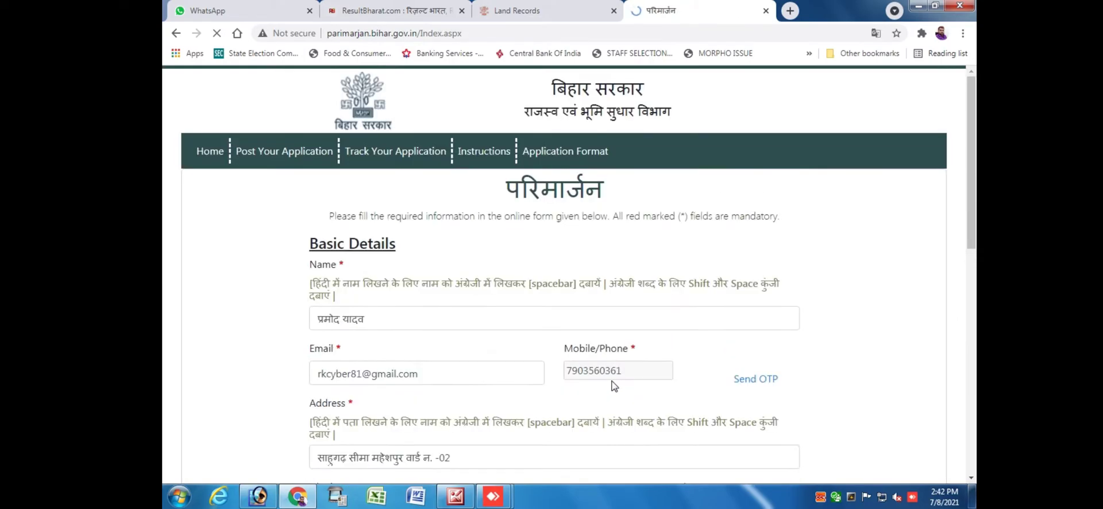
left_click(694, 391)
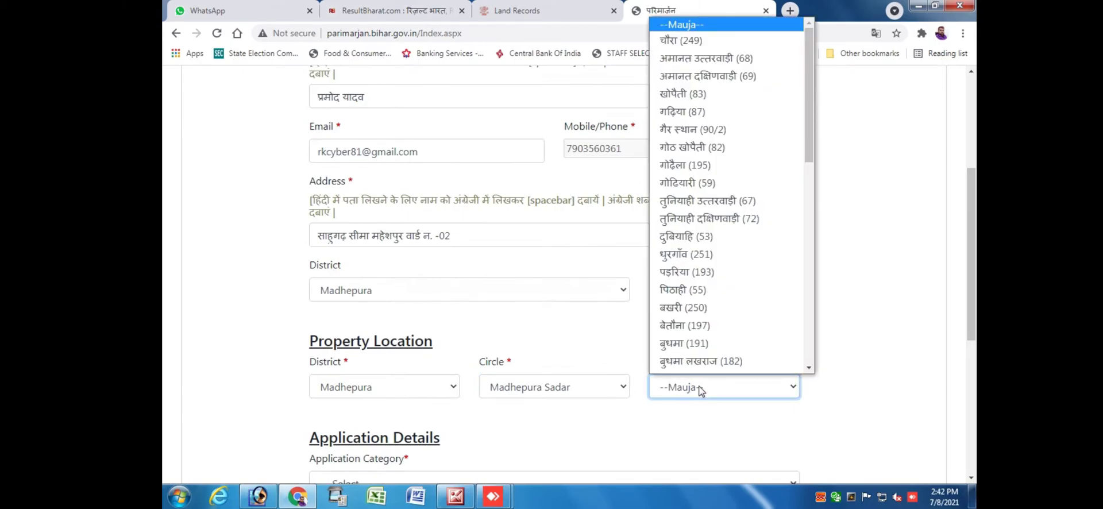
scroll(705, 241, "down", 7)
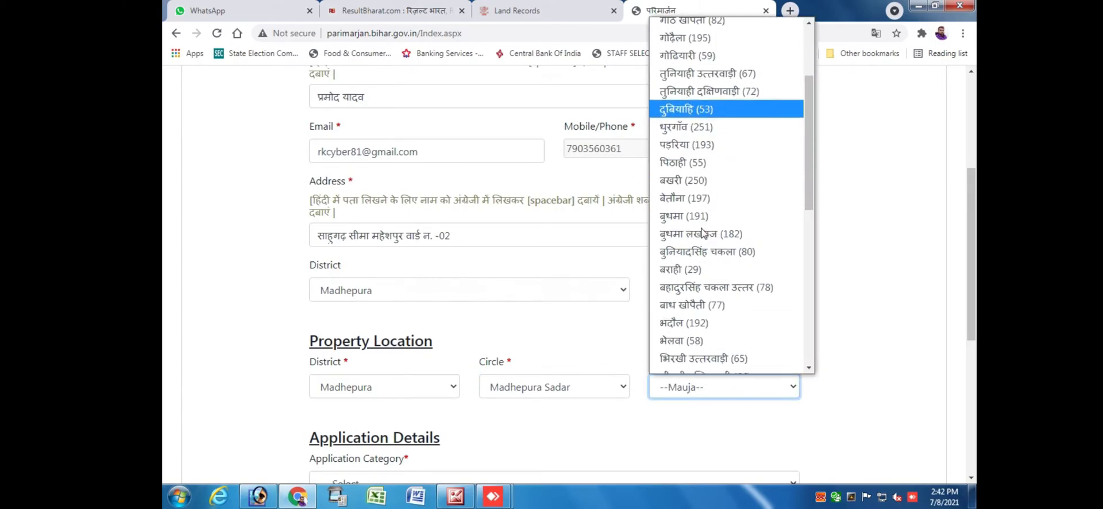
scroll(704, 253, "down", 3)
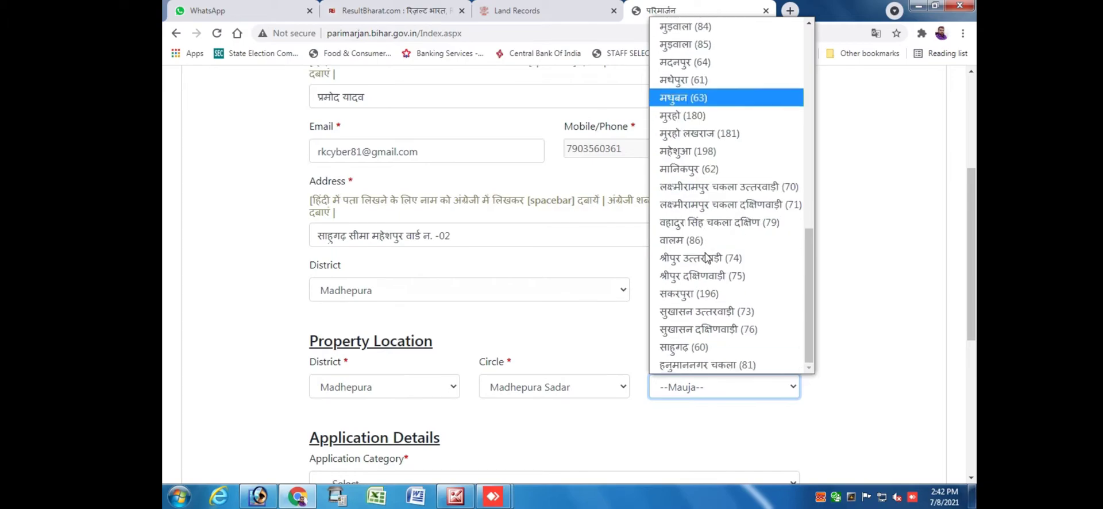
left_click(688, 347)
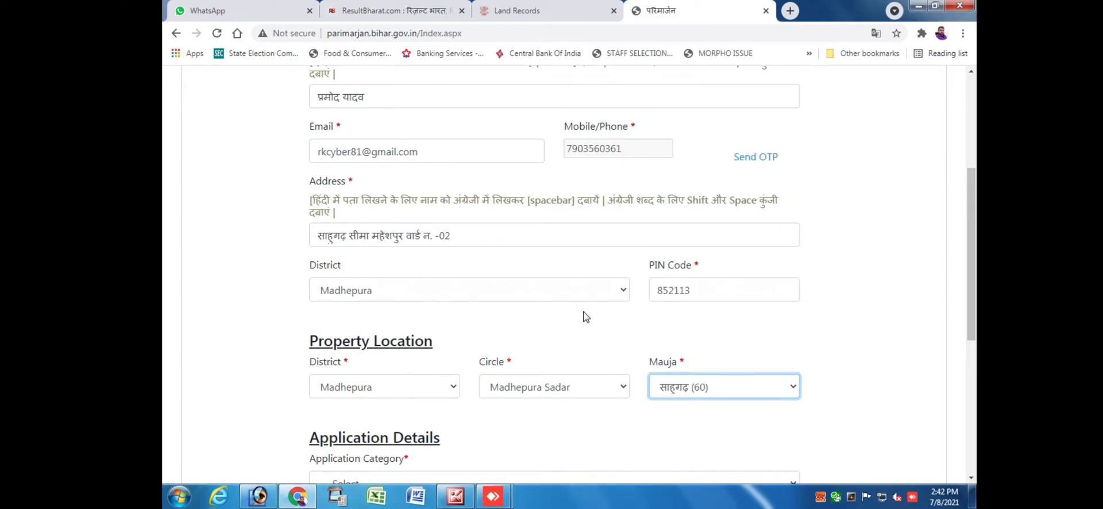
scroll(585, 317, "down", 5)
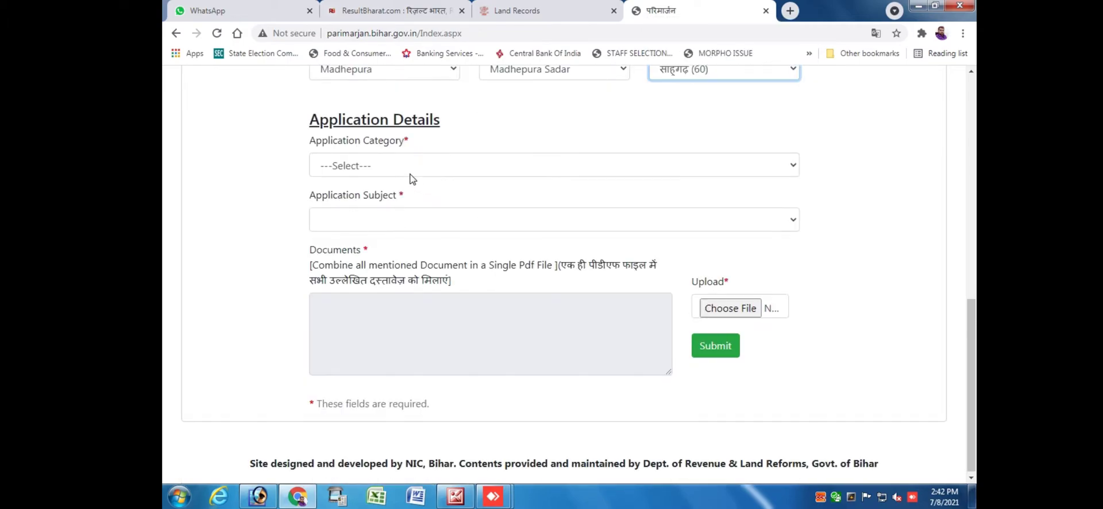
Step: Open the Application Category dropdown under Application Details
left_click(430, 164)
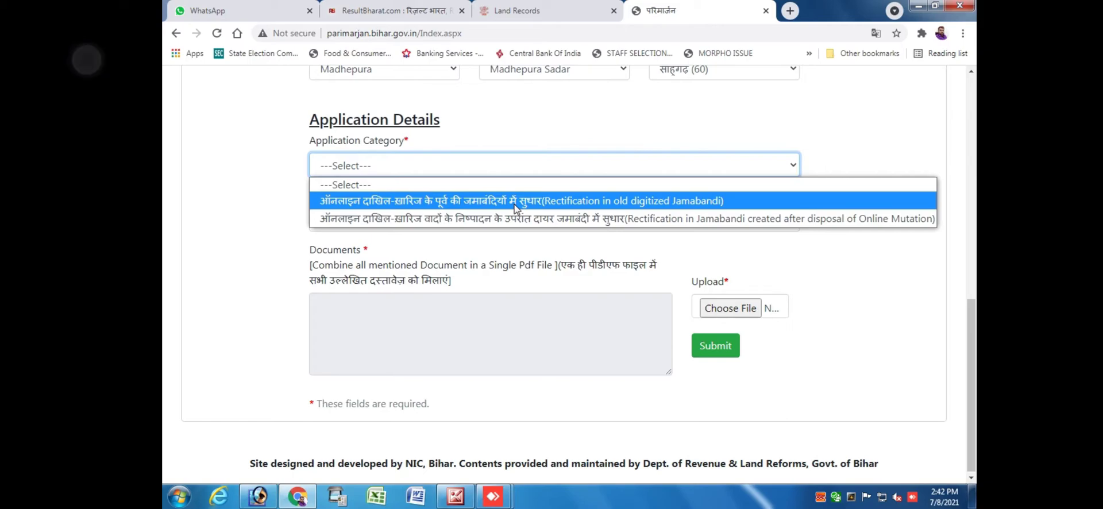
Step: Set category to rectification in old digitized Jamabandi and subject to digitization of left-out jamabandis
left_click(514, 202)
left_click(497, 220)
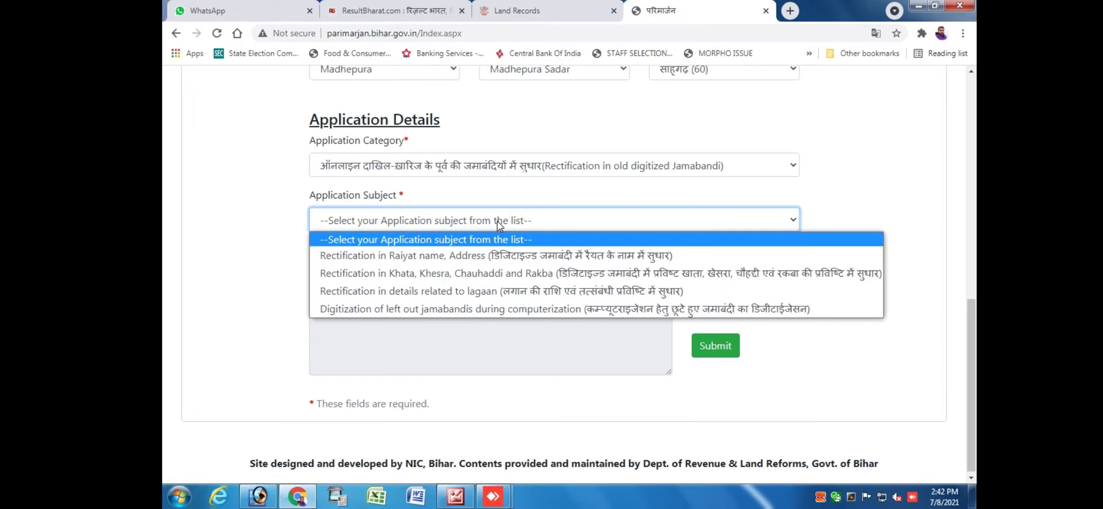
left_click(509, 308)
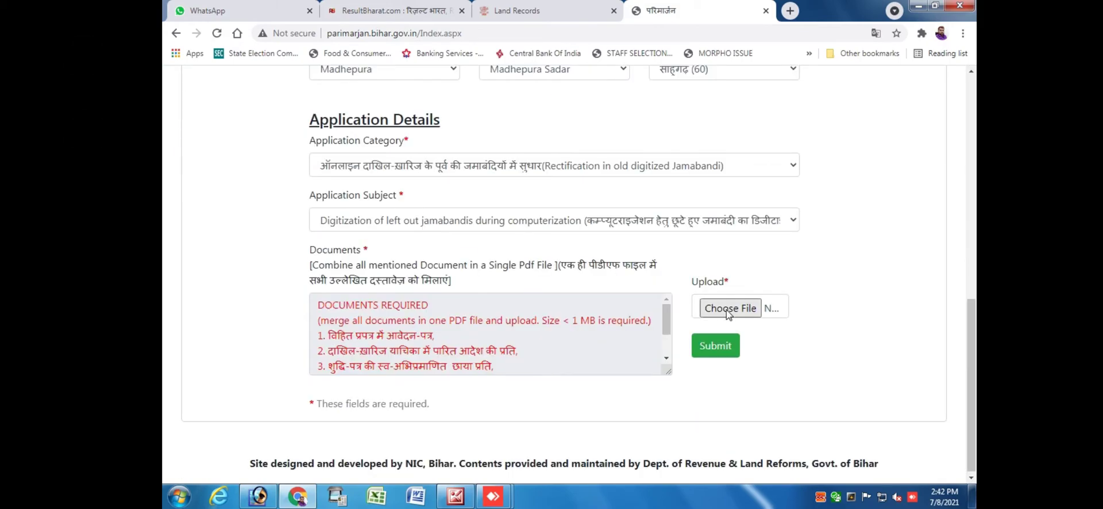
left_click(510, 220)
left_click(510, 309)
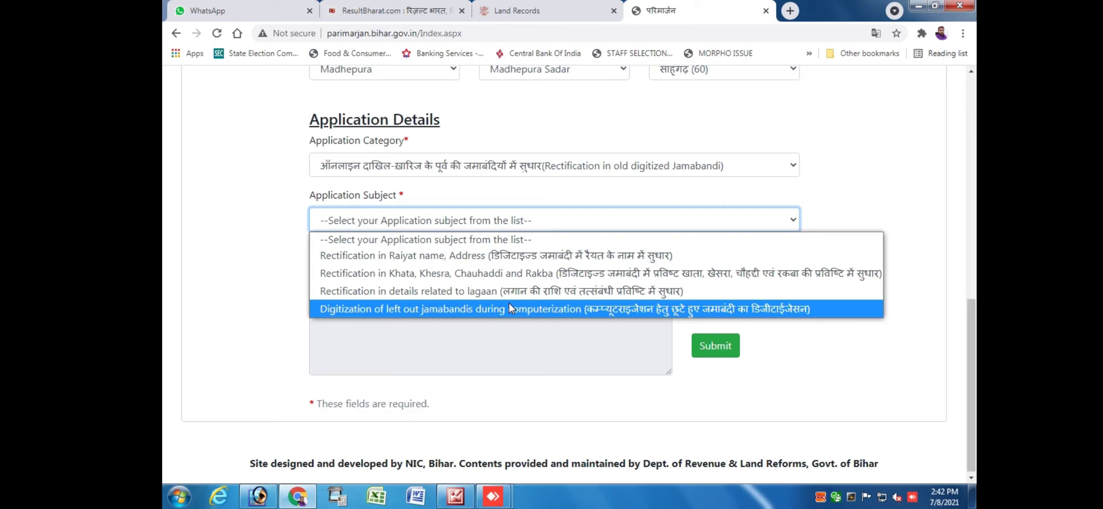
left_click(509, 309)
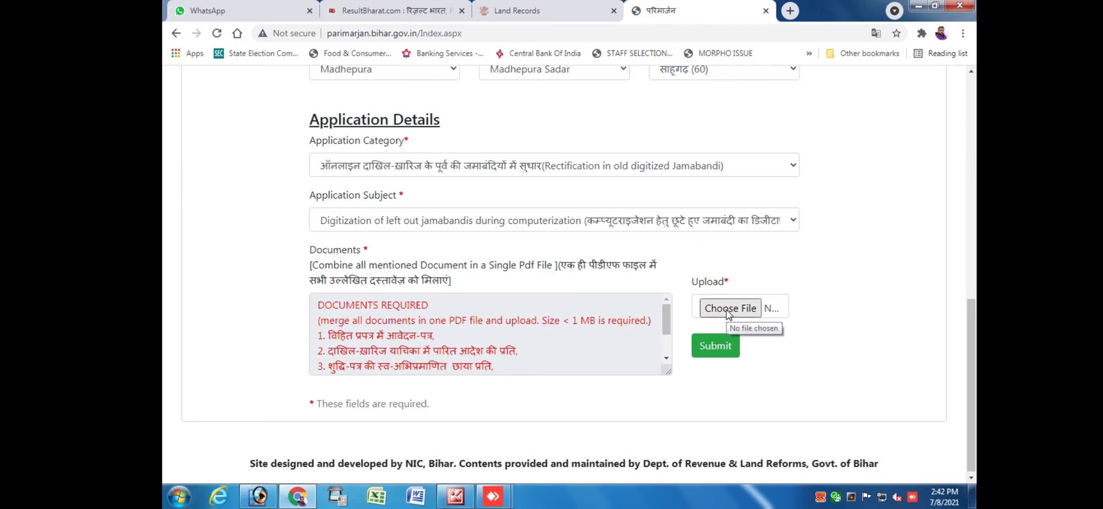
Step: Minimize Chrome, open the application PDF from the desktop and go to page 4
left_click(918, 8)
double_click(660, 87)
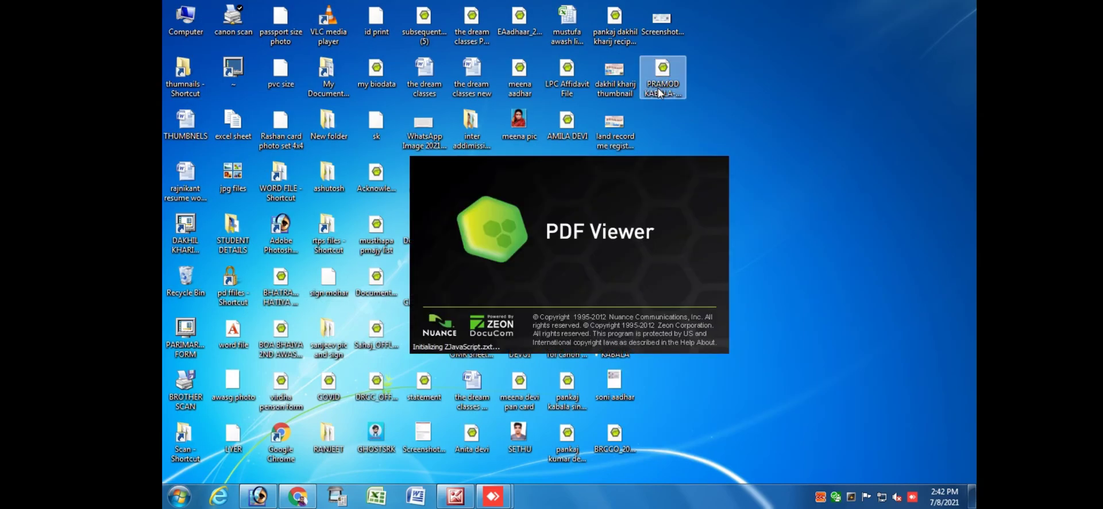
scroll(671, 204, "down", 1)
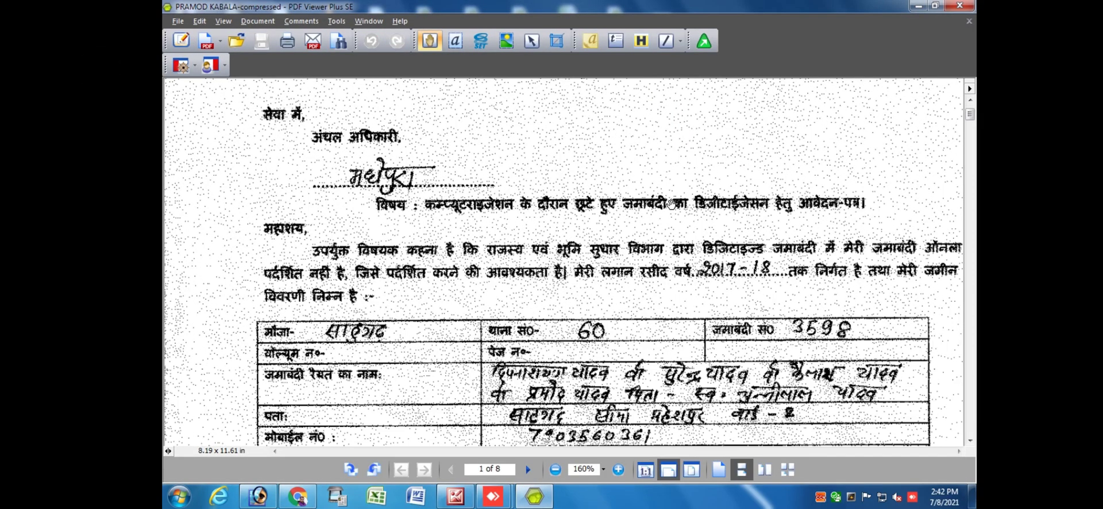
left_click(100, 112)
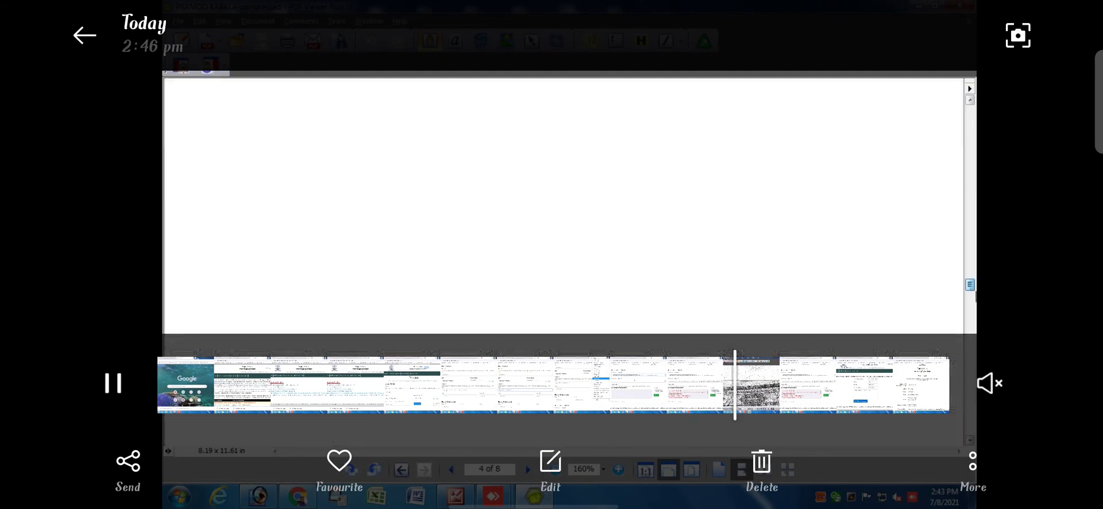
Step: Attach the compressed application PDF (file name starting 'PR') and submit the grievance
left_click(102, 115)
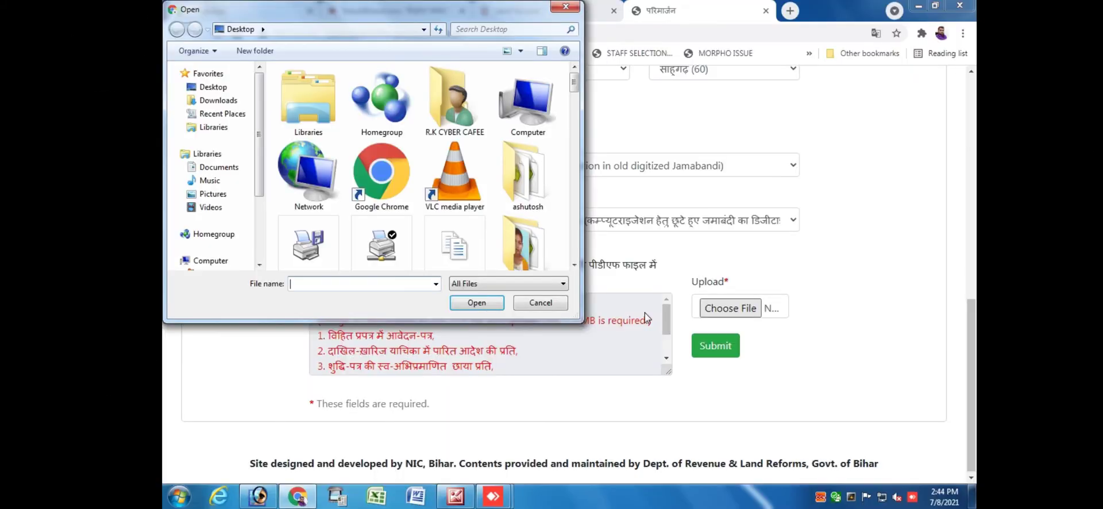
type("PR")
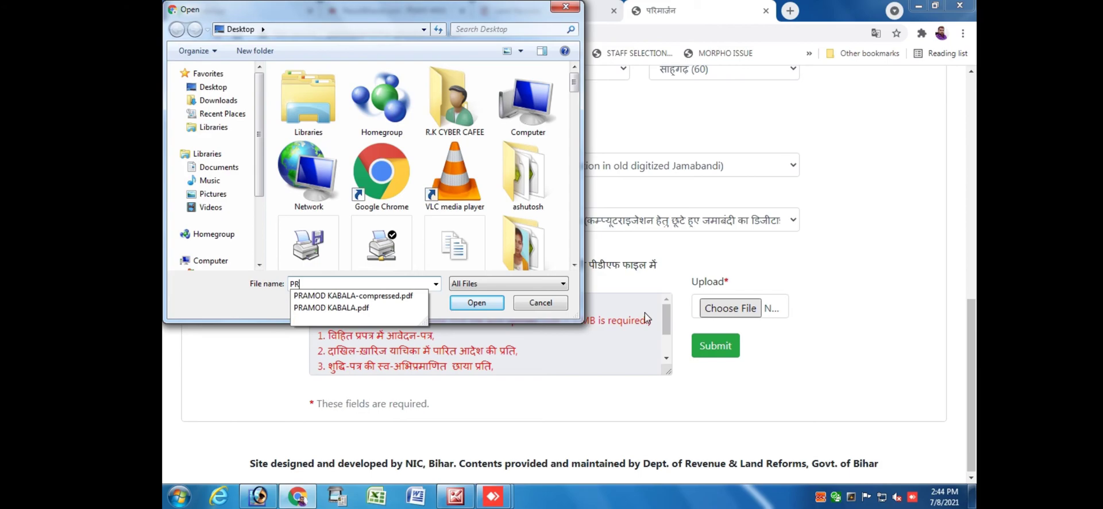
left_click(321, 297)
left_click(477, 302)
left_click(718, 347)
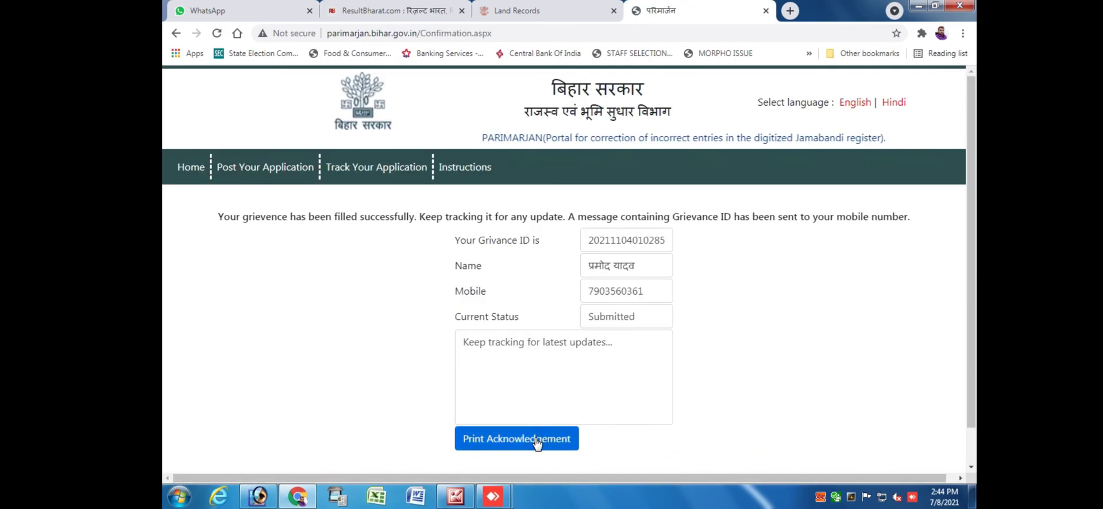
Step: Open the printable acknowledgement receipt and review the grievance details
left_click(539, 440)
scroll(546, 425, "down", 1)
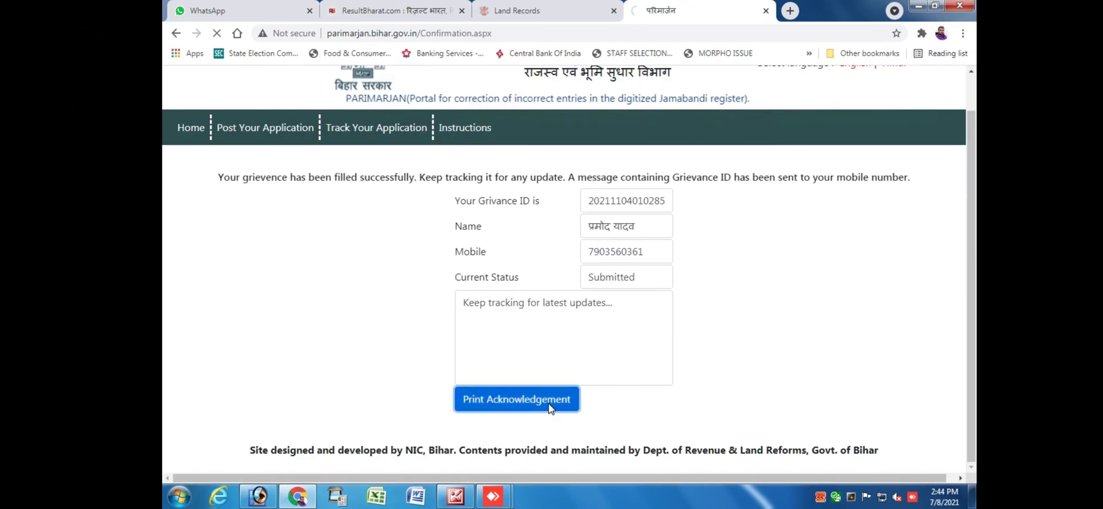
scroll(529, 321, "down", 3)
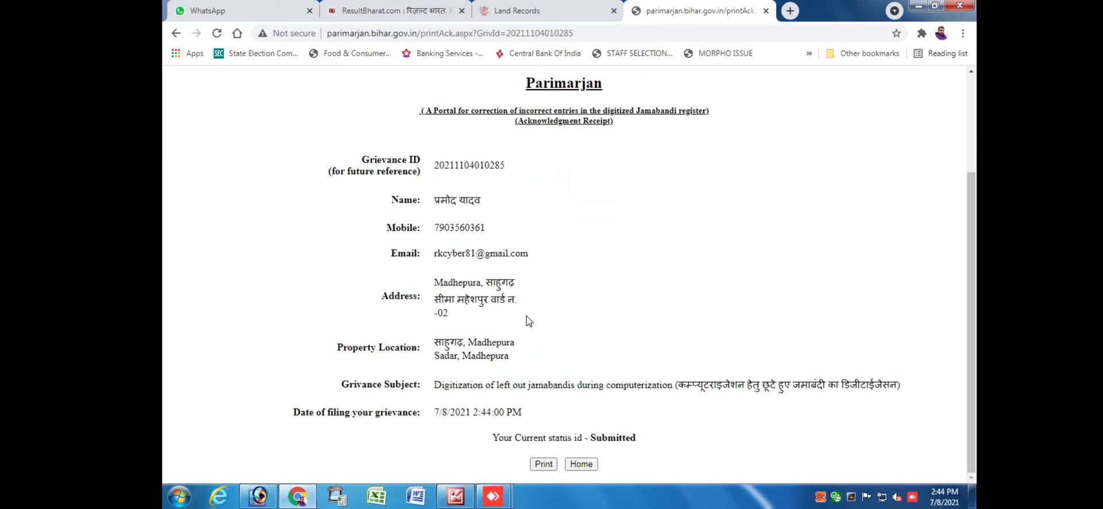
Step: Print the receipt with destination Save as PDF and save the file
left_click(540, 469)
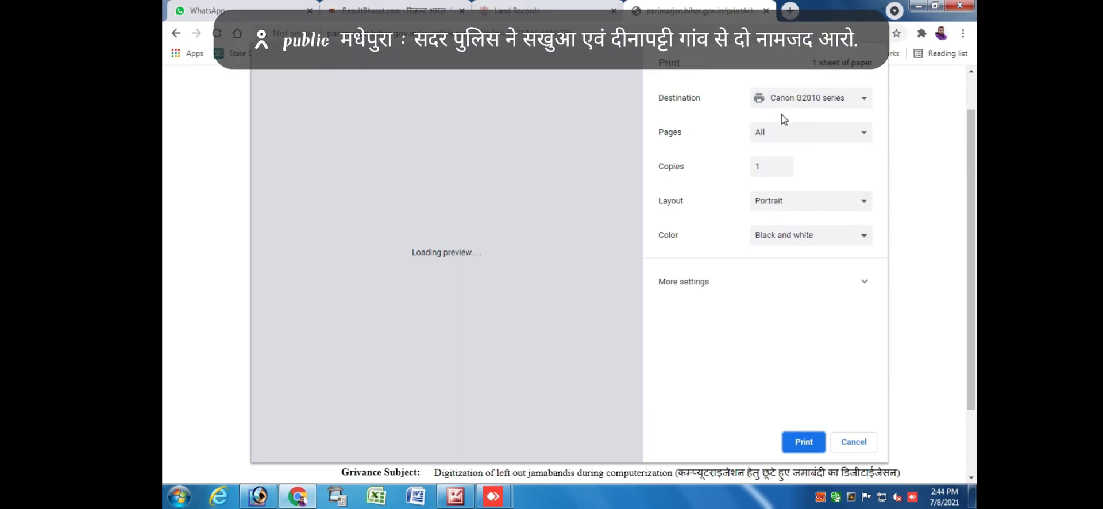
left_click(800, 99)
left_click(796, 138)
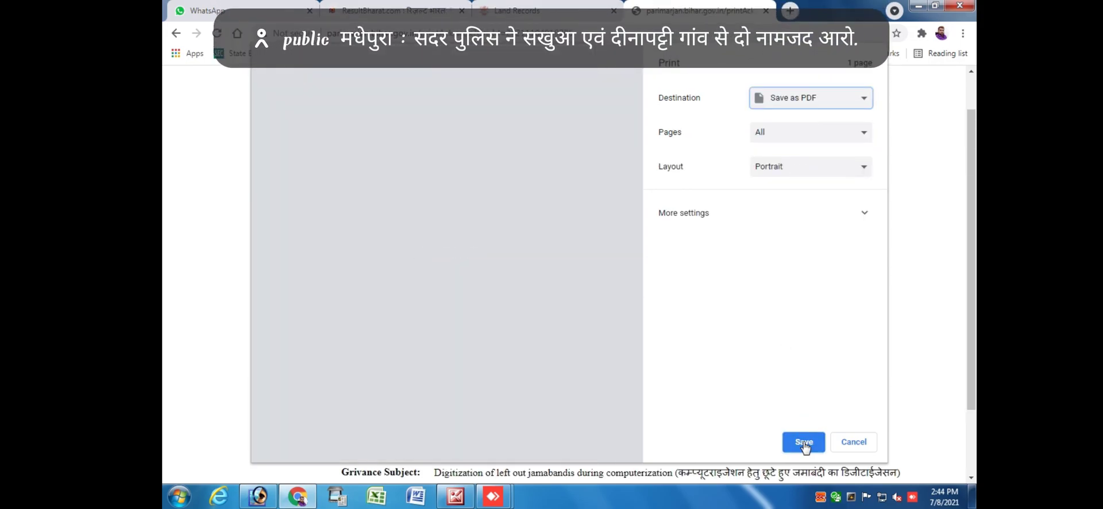
left_click(804, 442)
key("Return")
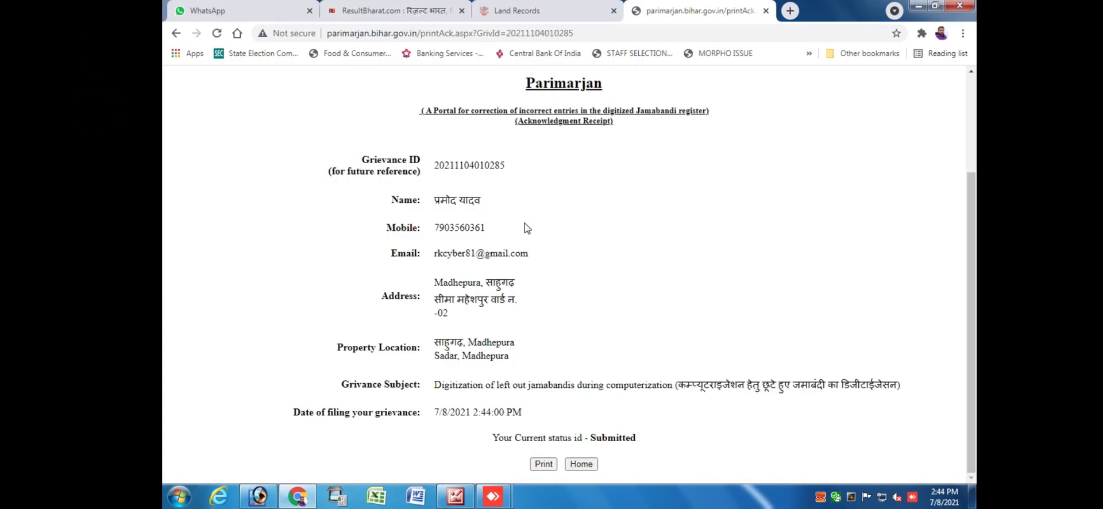